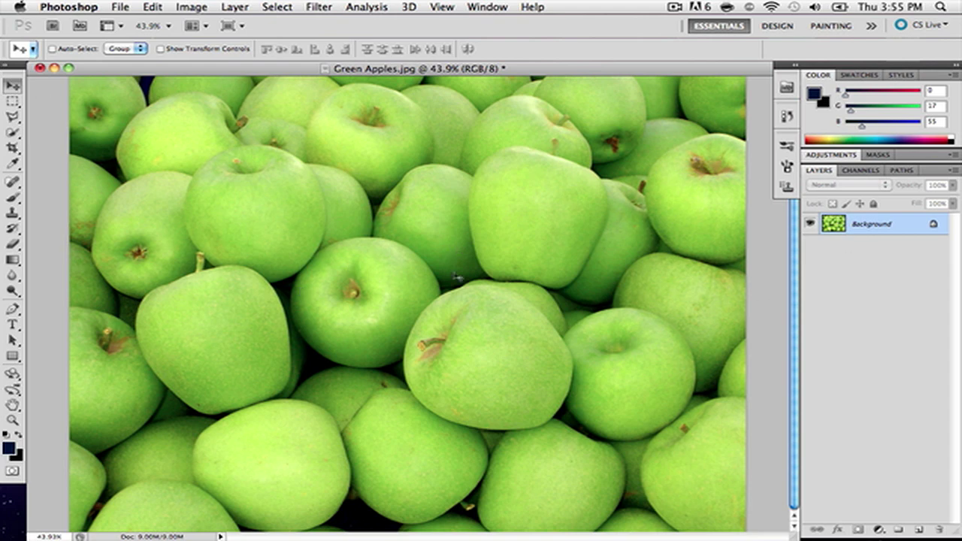
# Step: Duplicate the Background layer, hide the original Background, and keep Background copy as the working layer
pyautogui.rightClick(854, 224)
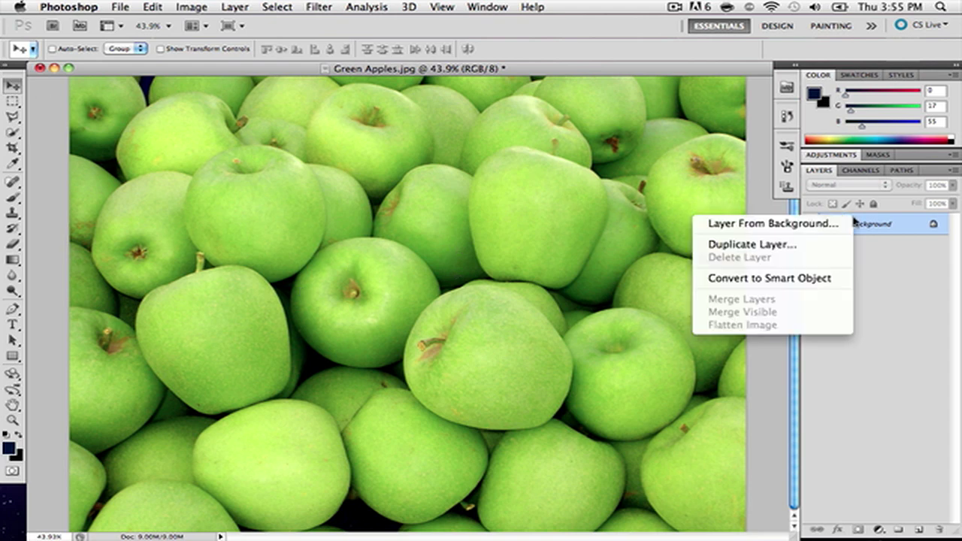
pyautogui.click(751, 245)
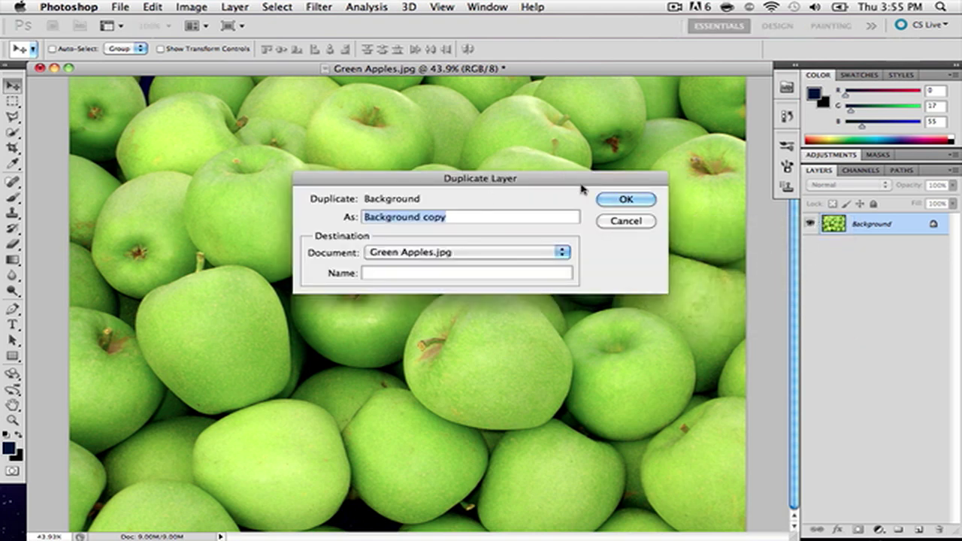
pyautogui.click(606, 202)
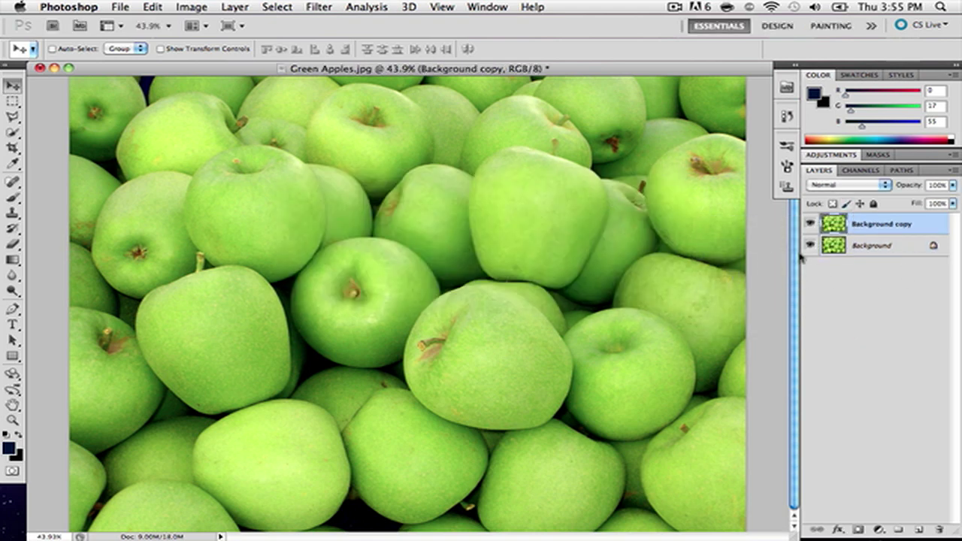
pyautogui.click(810, 245)
pyautogui.click(869, 248)
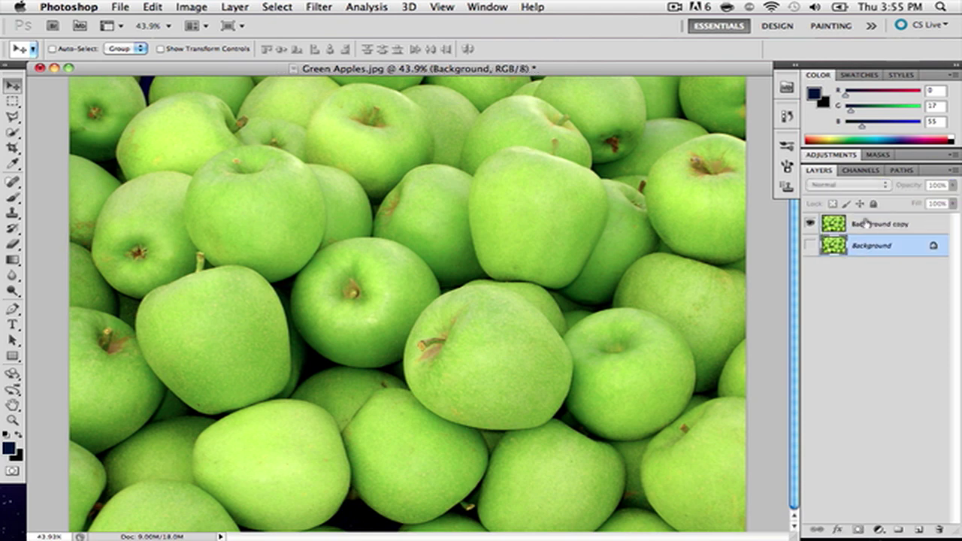
pyautogui.click(859, 224)
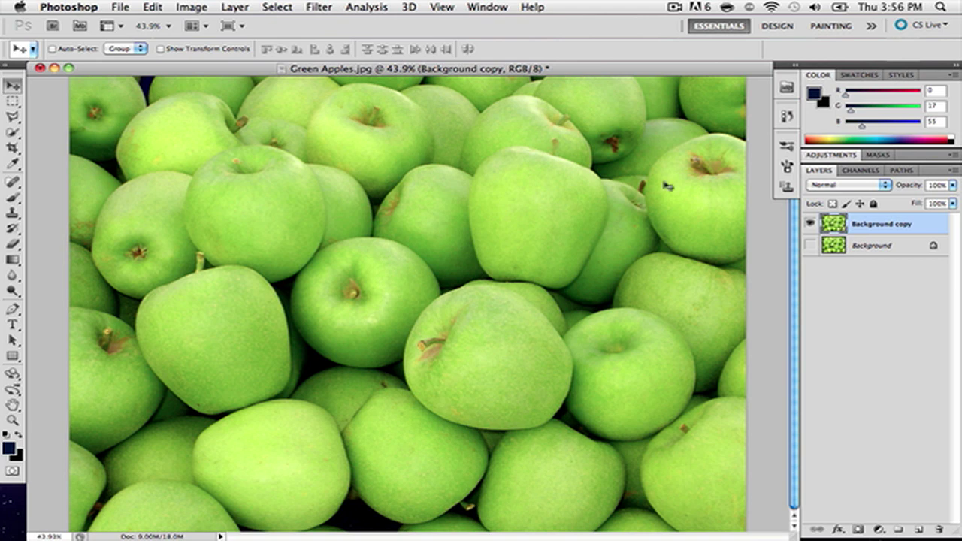
# Step: Apply a Black & White adjustment with the Default preset to the Background copy layer
pyautogui.click(192, 7)
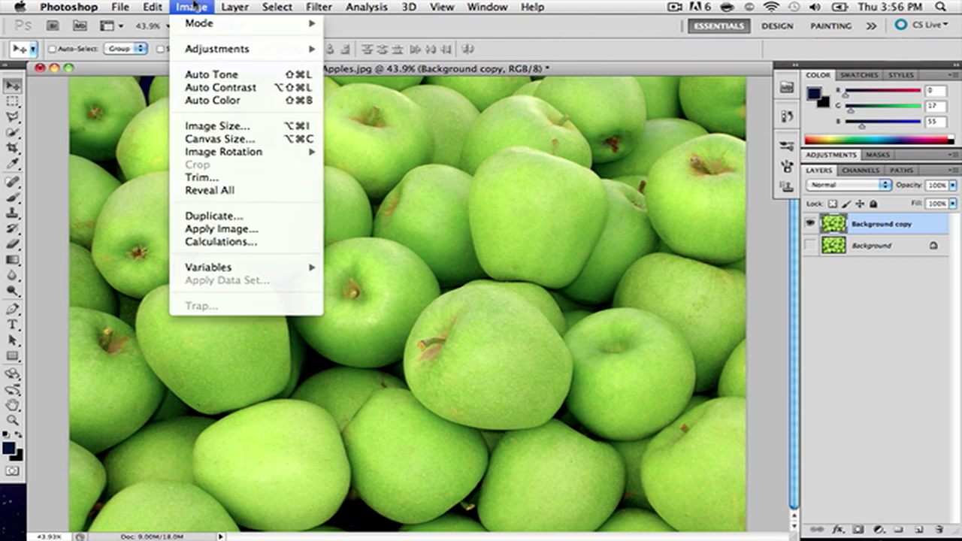
pyautogui.moveTo(223, 49)
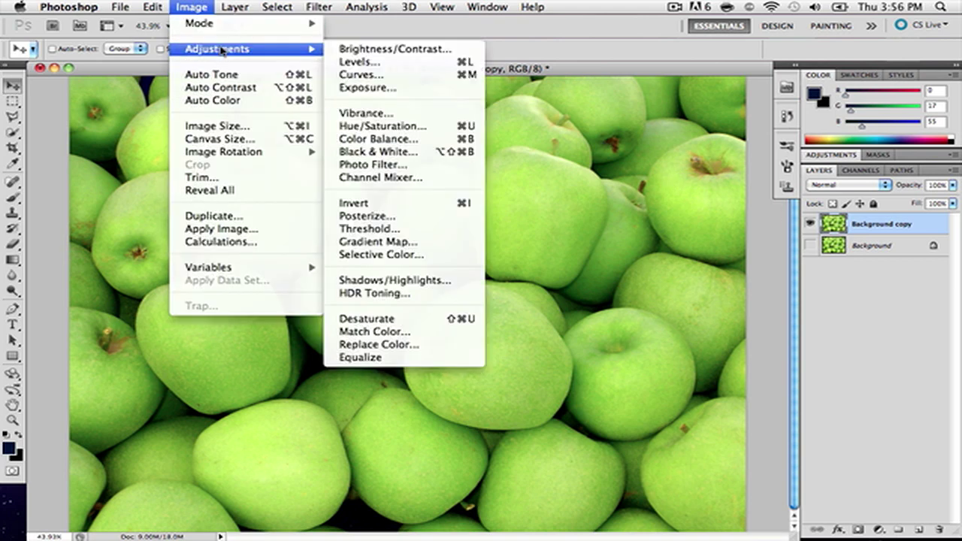
pyautogui.click(417, 153)
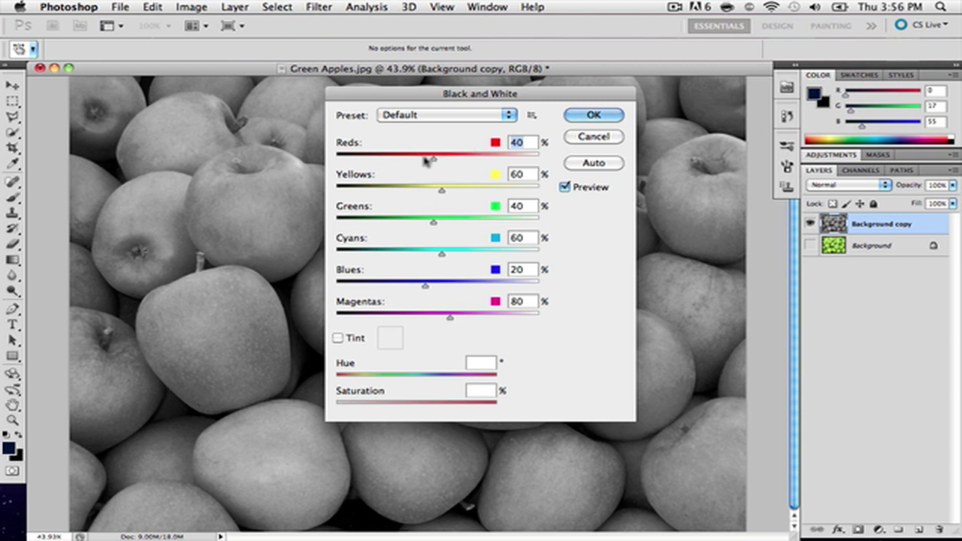
pyautogui.click(575, 115)
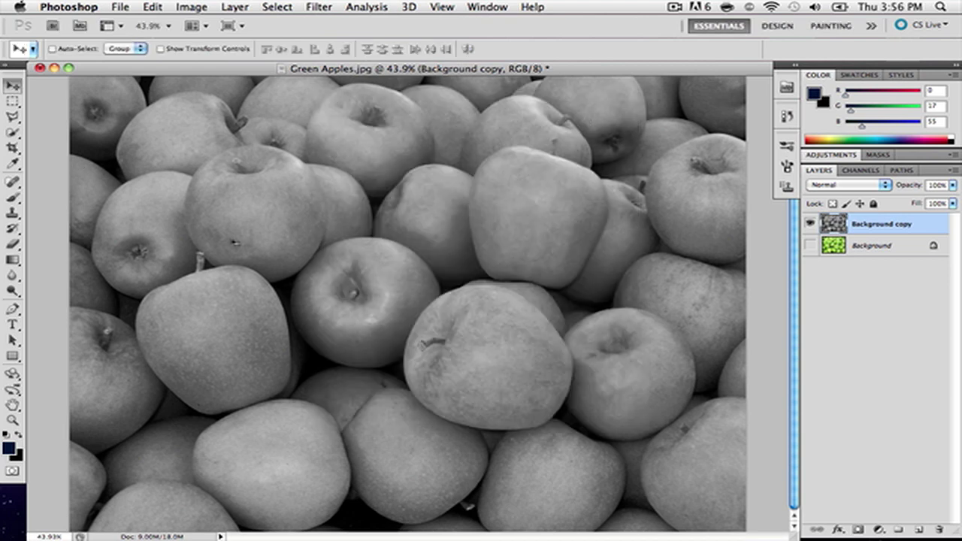
# Step: Make the colour Background layer visible again and switch to the Magnetic Lasso tool
pyautogui.click(810, 245)
pyautogui.click(4, 339)
pyautogui.moveTo(14, 118)
pyautogui.mouseDown()
pyautogui.moveTo(136, 131)
pyautogui.moveTo(47, 134)
pyautogui.moveTo(21, 119)
pyautogui.moveTo(6, 140)
pyautogui.moveTo(12, 118)
pyautogui.mouseUp()
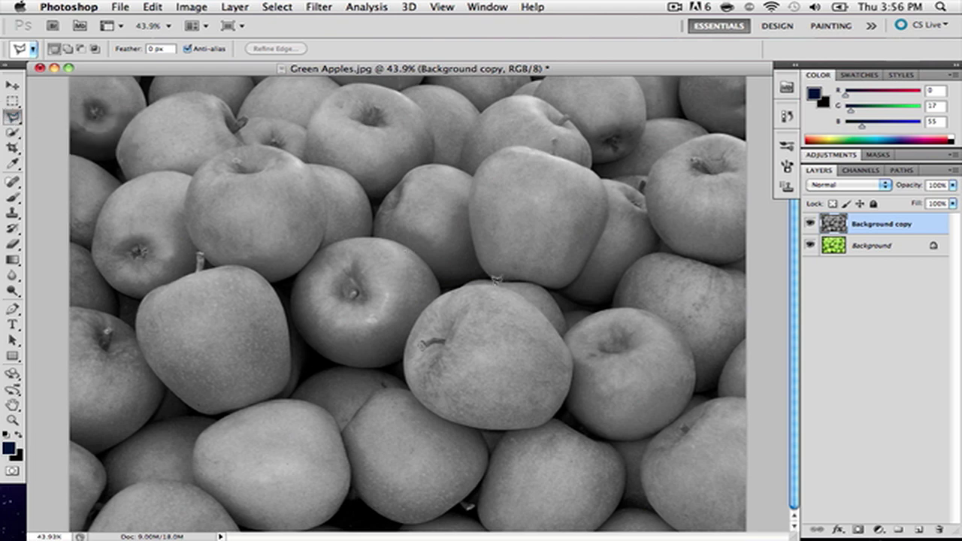
# Step: Start tracing a Magnetic Lasso outline along the upper edge of the large front apple
pyautogui.press('super+equal')
pyautogui.press('super+equal')
pyautogui.press('super+equal')
pyautogui.press('super+equal')
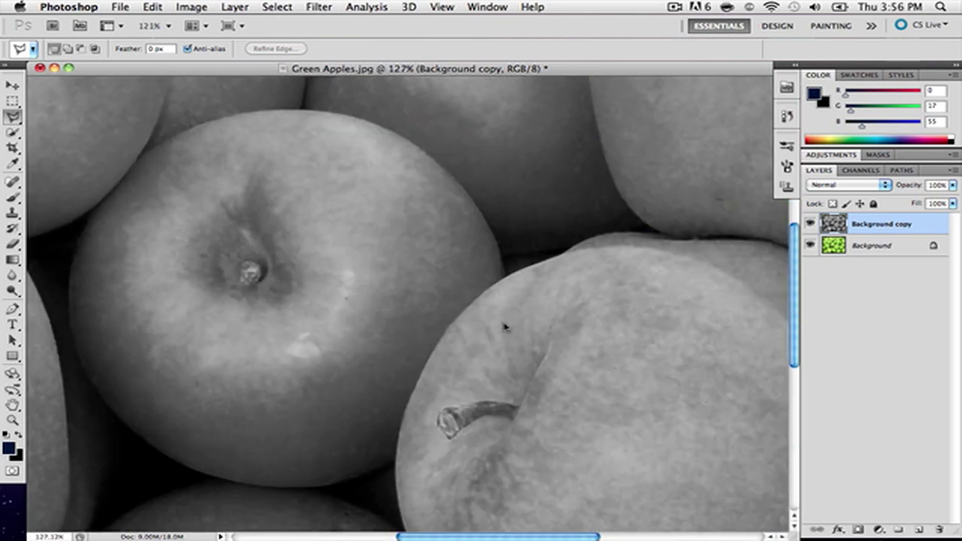
pyautogui.press('super+minus')
pyautogui.press('super+minus')
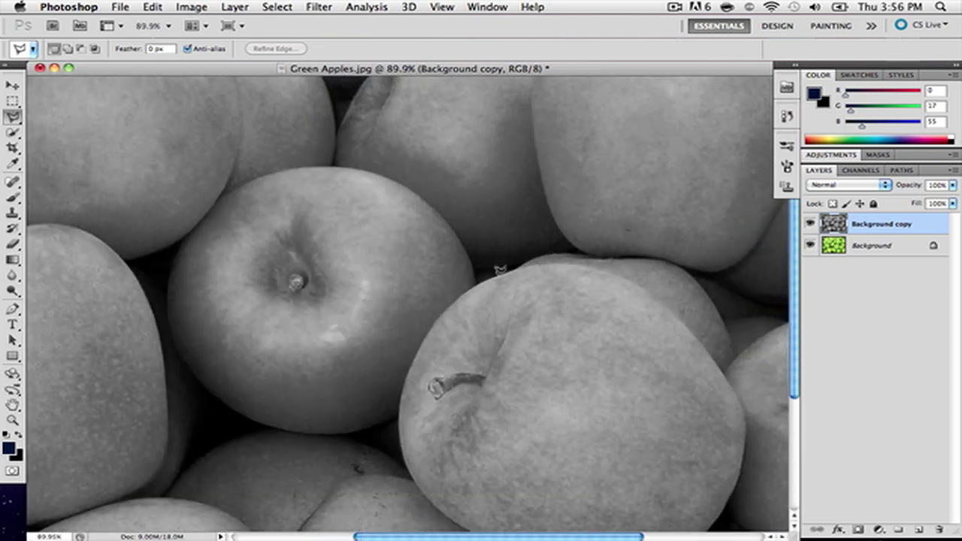
pyautogui.click(500, 268)
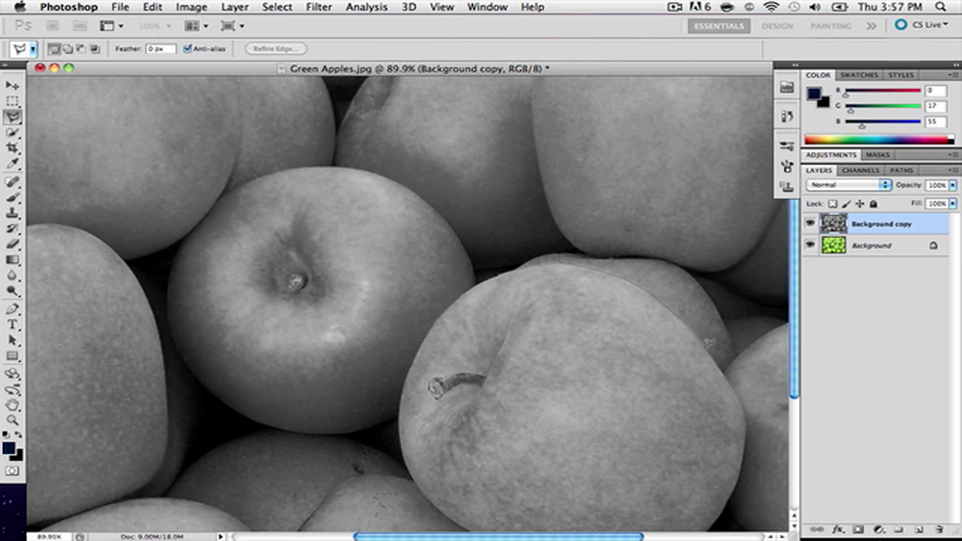
# Step: Close the Magnetic Lasso path into a selection around the large front apple and view the whole image
pyautogui.doubleClick(719, 361)
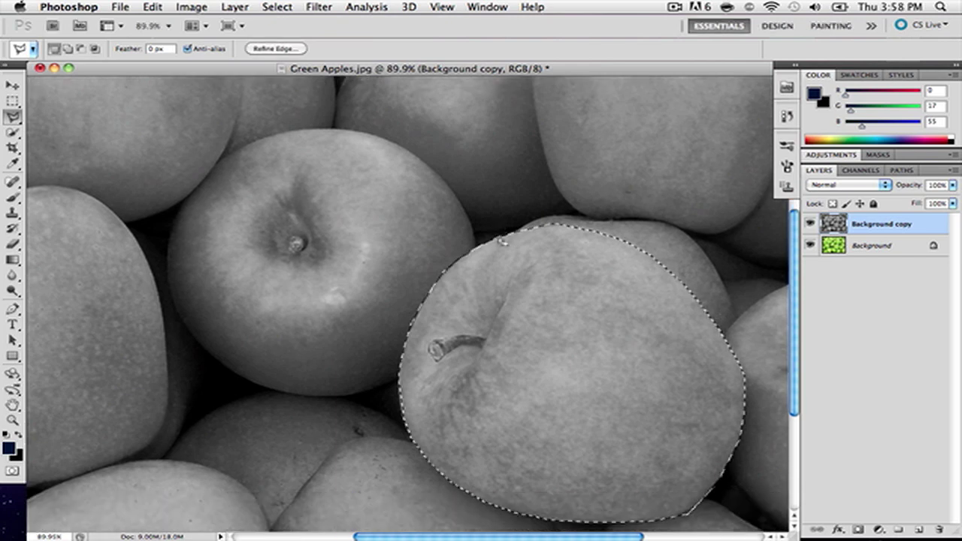
pyautogui.scroll(-3, 616, 280)
pyautogui.hscroll(5, 616, 279)
pyautogui.scroll(4, 616, 280)
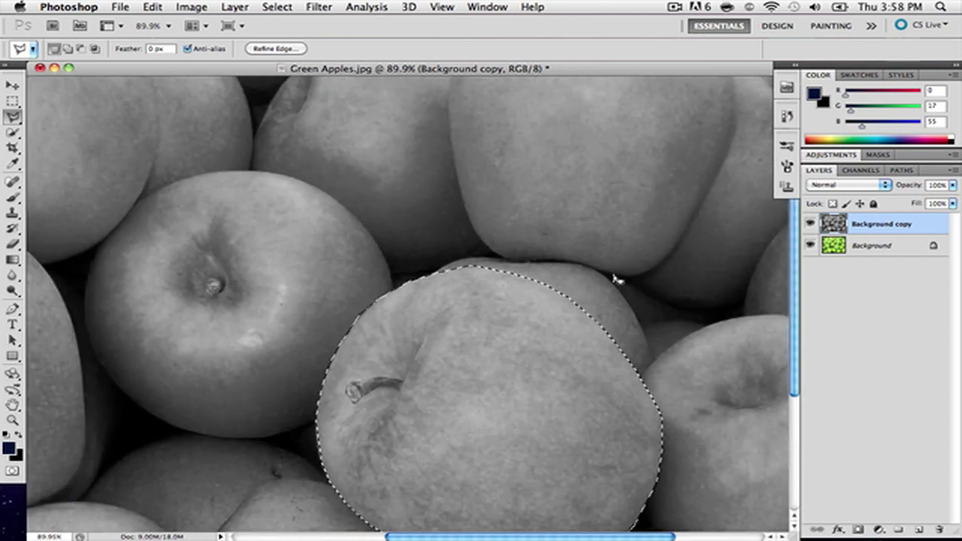
pyautogui.scroll(-6, 616, 280)
pyautogui.hscroll(-5, 616, 280)
pyautogui.scroll(3, 617, 280)
pyautogui.hscroll(2, 618, 278)
pyautogui.scroll(-2, 618, 279)
pyautogui.hscroll(2, 618, 279)
pyautogui.scroll(2, 618, 279)
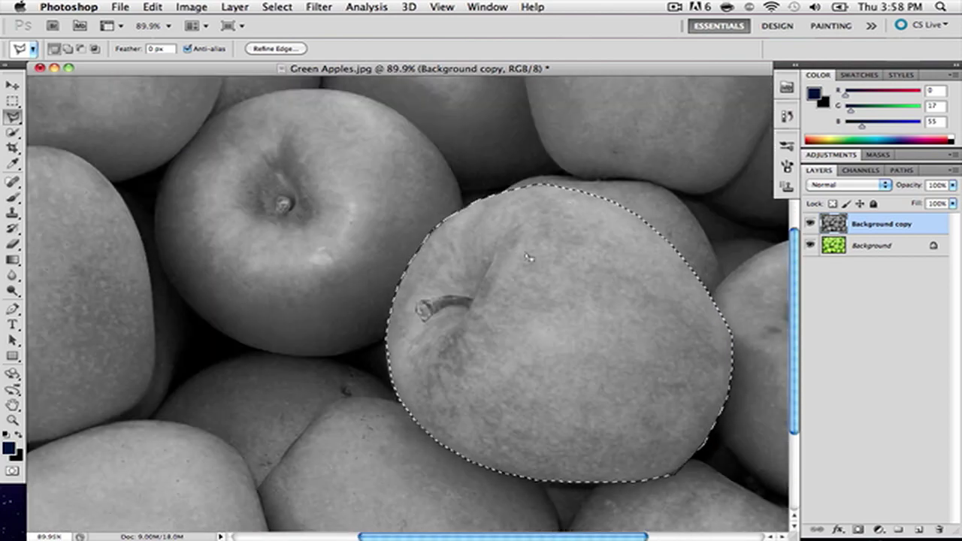
pyautogui.scroll(-10, 528, 257)
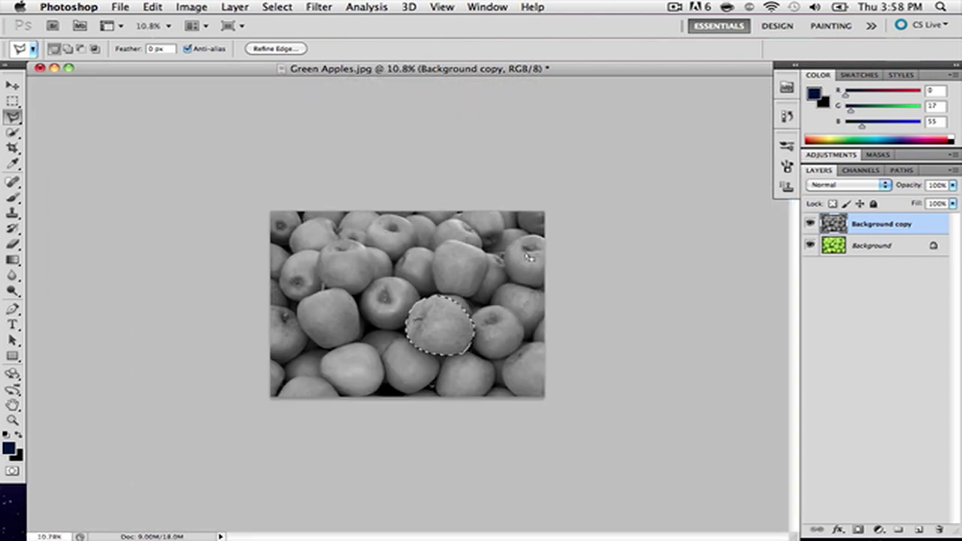
pyautogui.scroll(5, 528, 257)
pyautogui.scroll(-1, 528, 257)
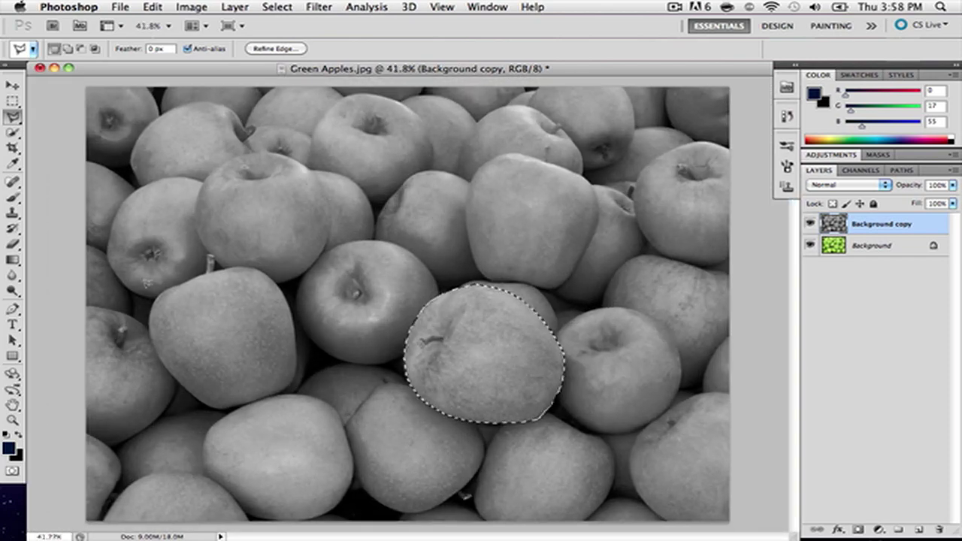
# Step: Erase the grey layer inside the apple selection to reveal green, then deselect with Cmd+D
pyautogui.click(13, 245)
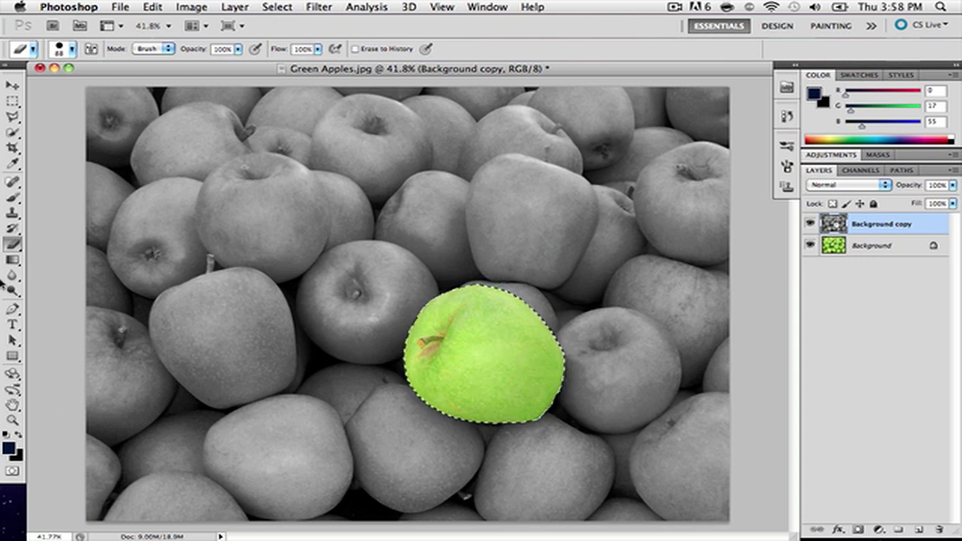
pyautogui.click(12, 100)
pyautogui.press('super+d')
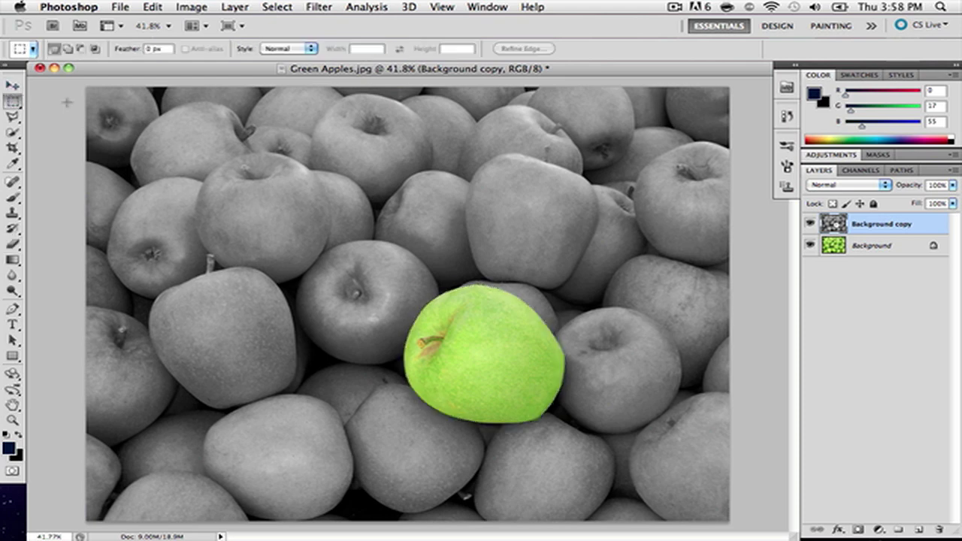
pyautogui.click(12, 85)
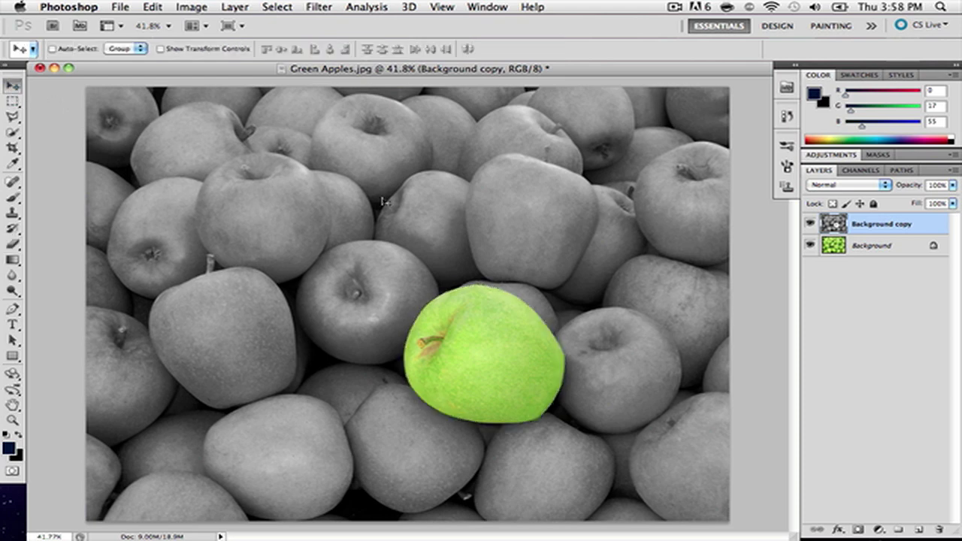